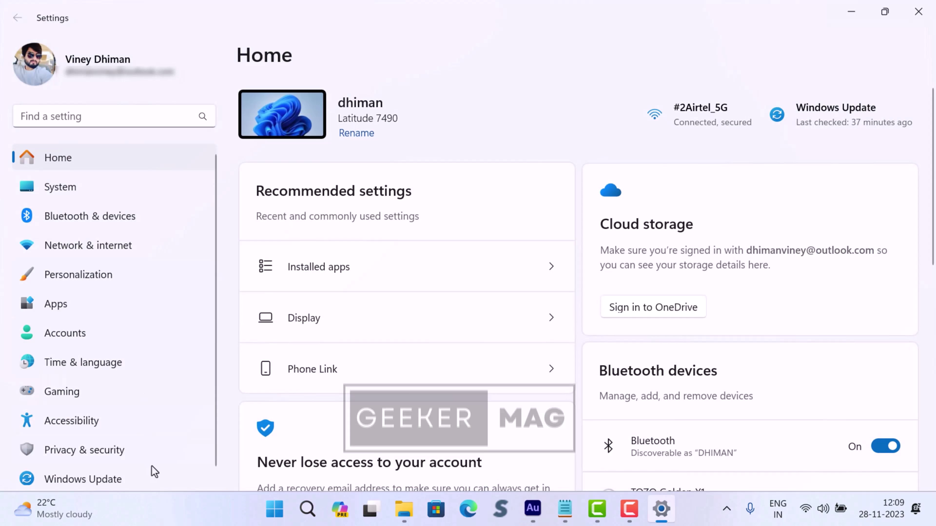
Run a Windows Update check for new updates in Settings
{"action": "left_click", "coordinate": [152, 475]}
{"action": "left_click", "coordinate": [861, 125]}
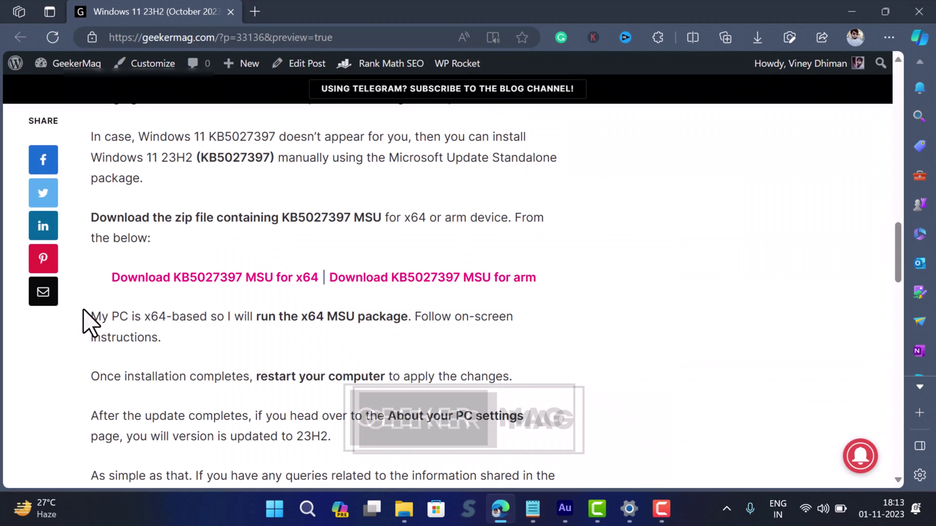
{"action": "scroll", "coordinate": [105, 293], "scroll_direction": "up", "scroll_amount": 1}
{"action": "left_click_drag", "start_coordinate": [151, 322], "coordinate": [151, 297]}
Download the KB5027397 MSU zip for x64 from the GeekerMag manual-install section
{"action": "mouse_move", "coordinate": [84, 365]}
{"action": "left_mouse_down"}
{"action": "mouse_move", "coordinate": [314, 367]}
{"action": "mouse_move", "coordinate": [330, 397]}
{"action": "left_mouse_up"}
{"action": "left_click", "coordinate": [333, 400]}
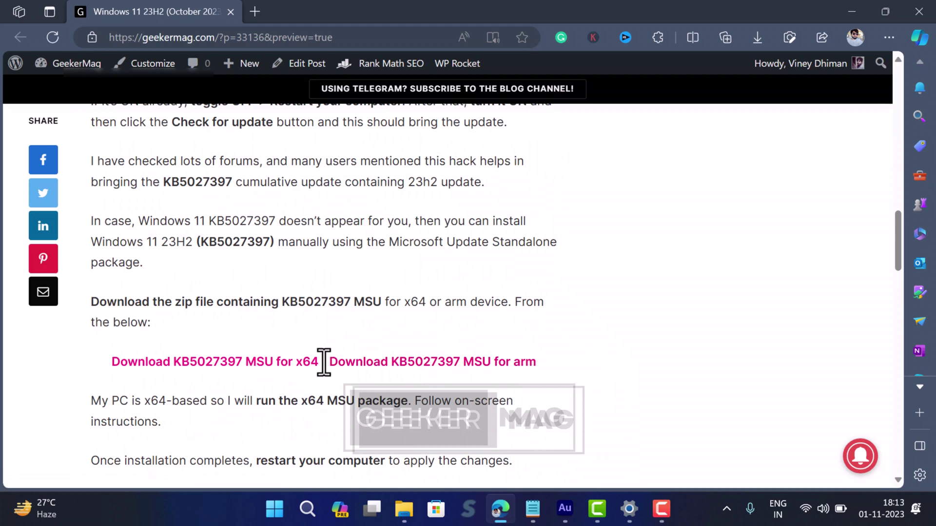
{"action": "left_click_drag", "start_coordinate": [326, 364], "coordinate": [560, 383]}
{"action": "left_click", "coordinate": [577, 376]}
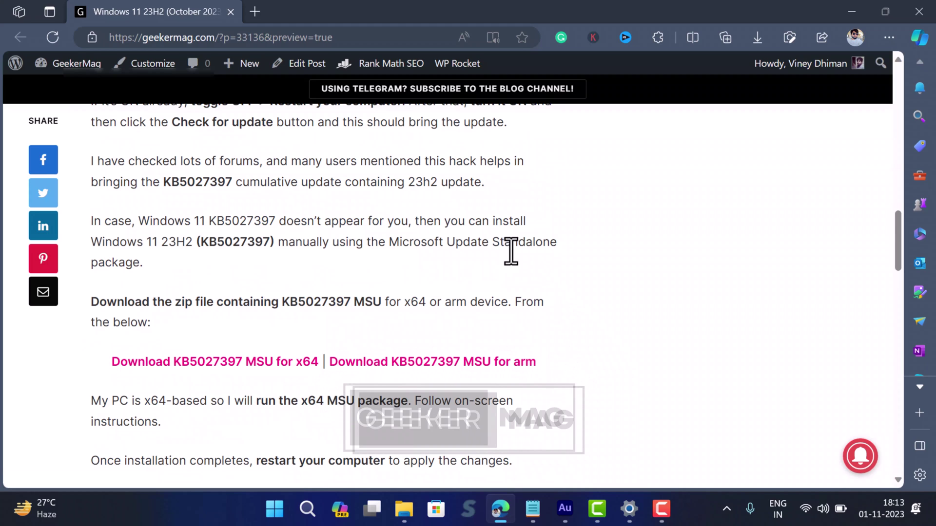
Open the x64 KB5027397 zip in Downloads and launch the windows11.0-kb5027397 .msu package
{"action": "mouse_move", "coordinate": [404, 509]}
{"action": "left_click", "coordinate": [560, 464]}
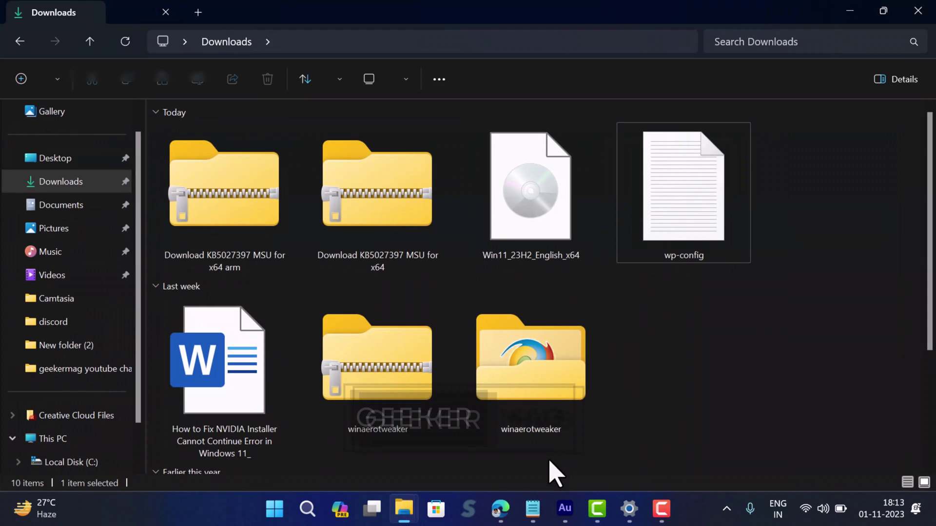
{"action": "left_click", "coordinate": [171, 205]}
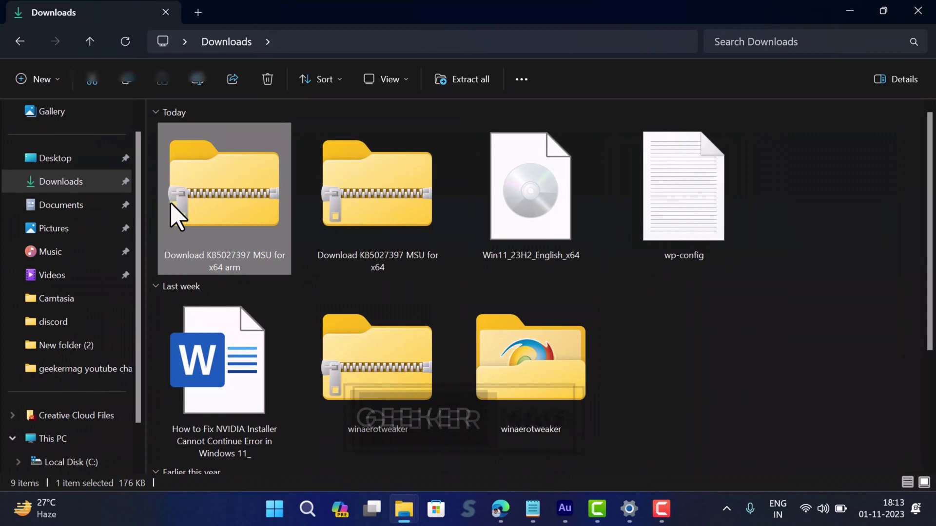
{"action": "double_click", "coordinate": [372, 219]}
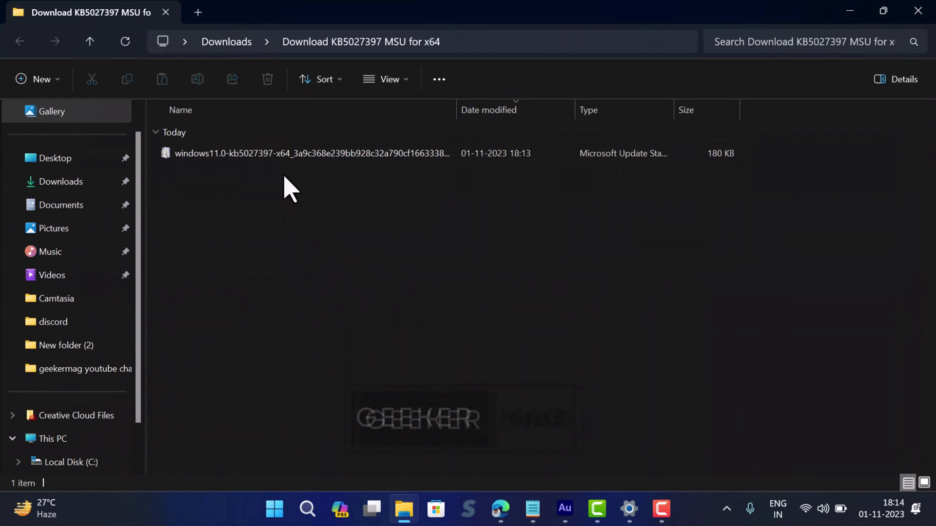
{"action": "left_click", "coordinate": [294, 163]}
{"action": "double_click", "coordinate": [294, 162]}
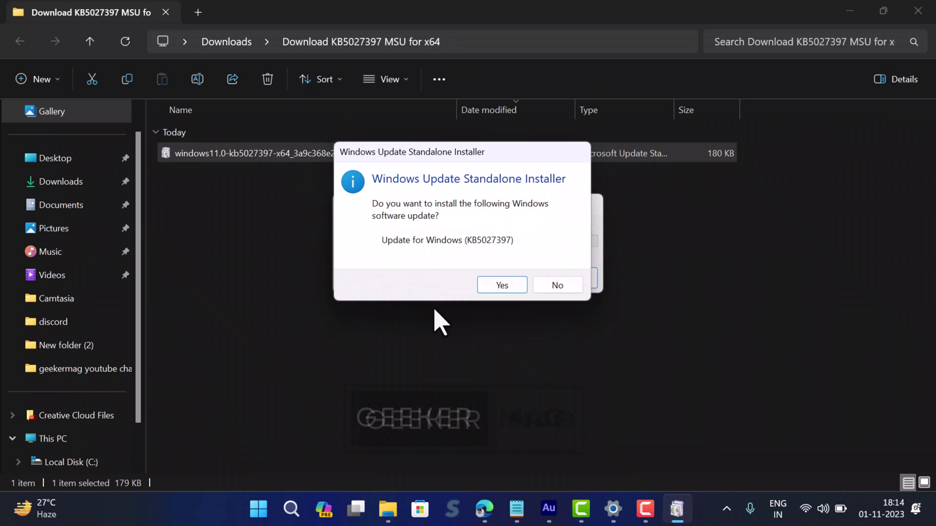
Confirm the KB5027397 install prompt and let it reach 'Installation complete'
{"action": "left_click", "coordinate": [510, 287]}
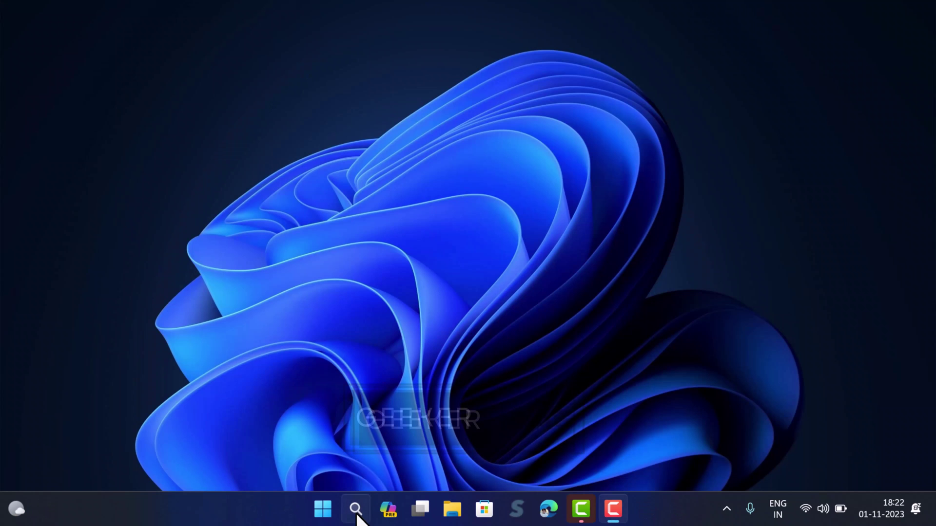
Open About your PC from search to see Windows 11 Pro 23H2, build 22631.2506
{"action": "left_click", "coordinate": [355, 510]}
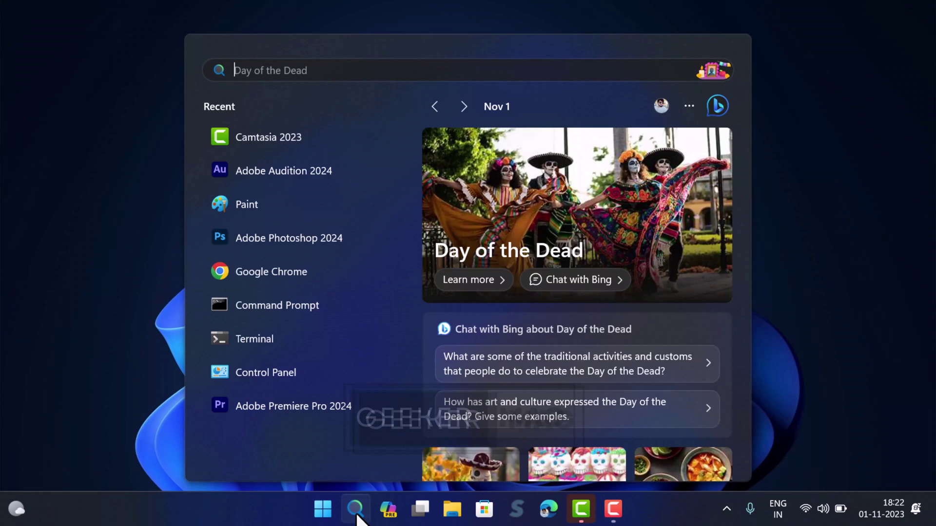
{"action": "type", "text": "about your pc"}
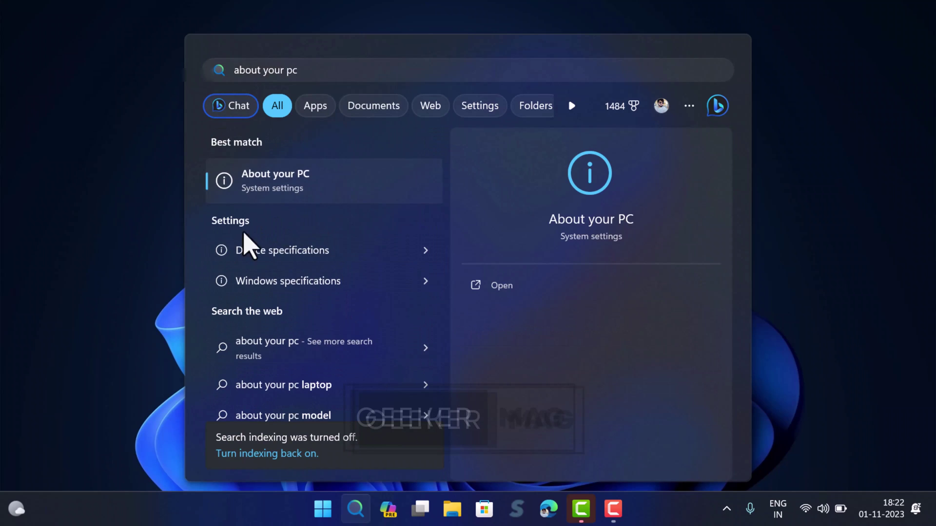
{"action": "left_click", "coordinate": [236, 248]}
{"action": "scroll", "coordinate": [323, 302], "scroll_direction": "down", "scroll_amount": 2}
{"action": "scroll", "coordinate": [307, 329], "scroll_direction": "down", "scroll_amount": 2}
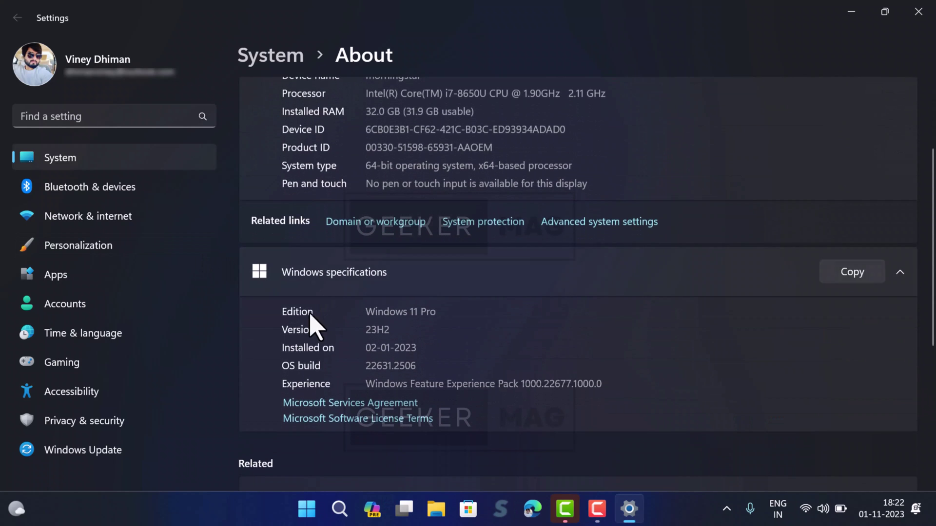